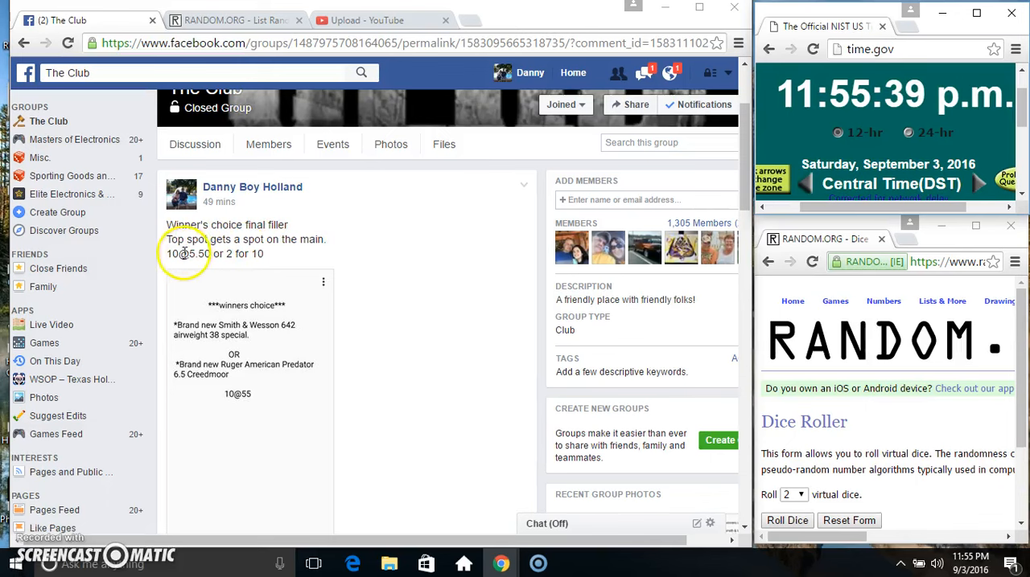
pyautogui.scroll(-5, 402, 280)
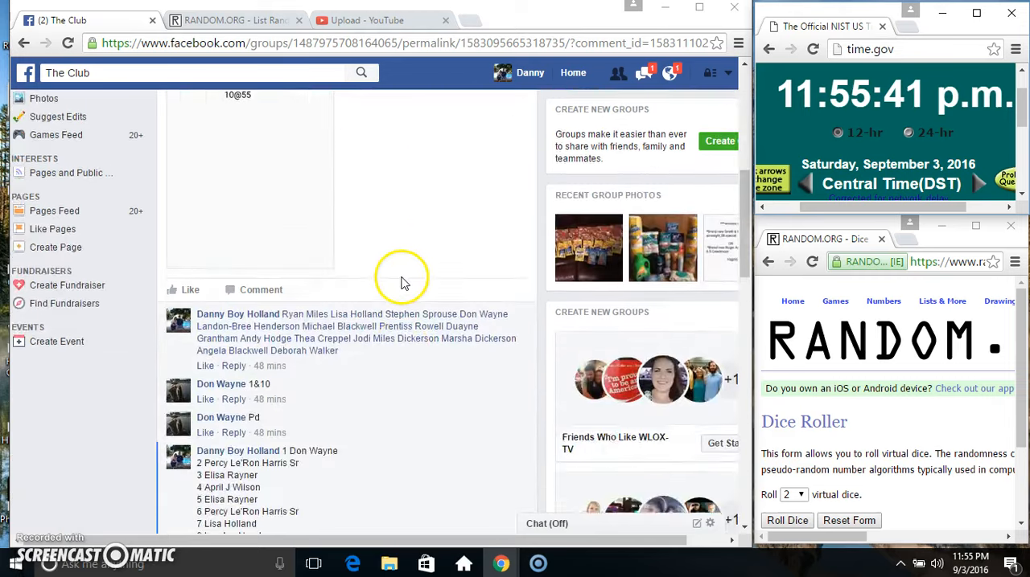
pyautogui.scroll(-2, 402, 280)
# - Select and copy the numbered list of ten spot holders from the group comment
pyautogui.click(296, 294)
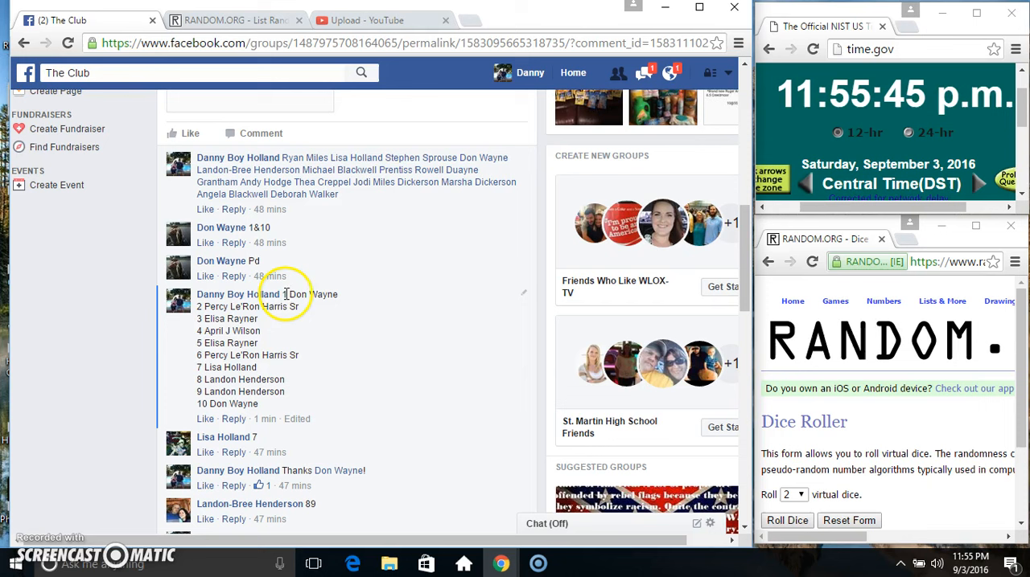
pyautogui.moveTo(282, 295); pyautogui.dragTo(333, 400)
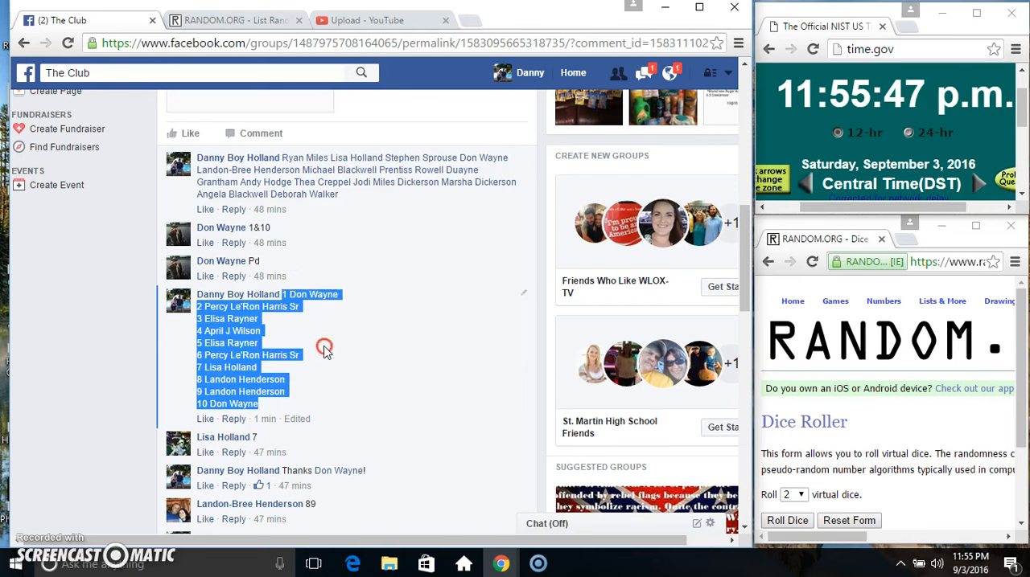
pyautogui.rightClick(324, 348)
pyautogui.click(345, 356)
pyautogui.scroll(-15, 342, 350)
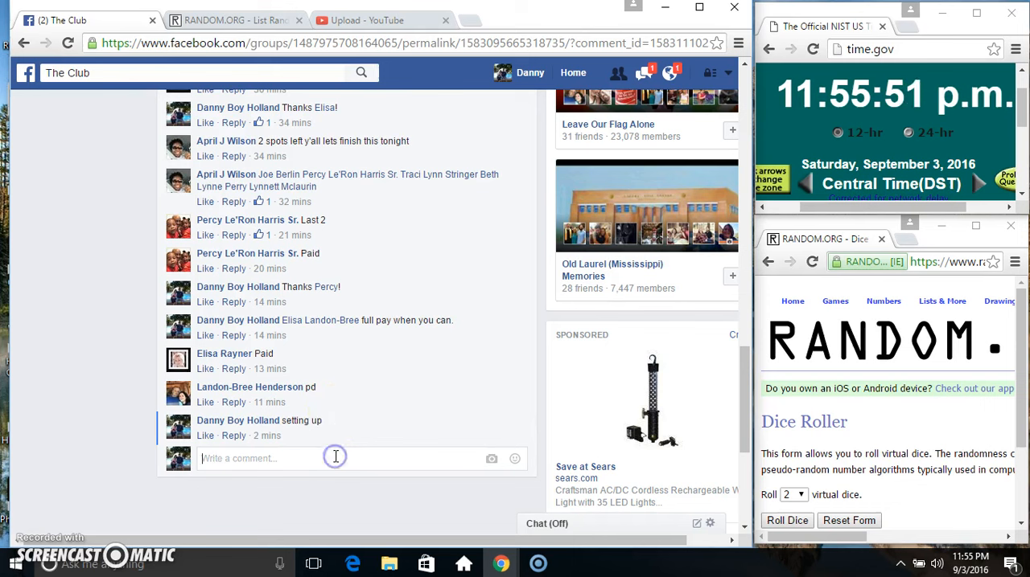
pyautogui.write('e')
# - Post the 'live' comment in the thread and check the taskbar clock for the time
pyautogui.press('Return')
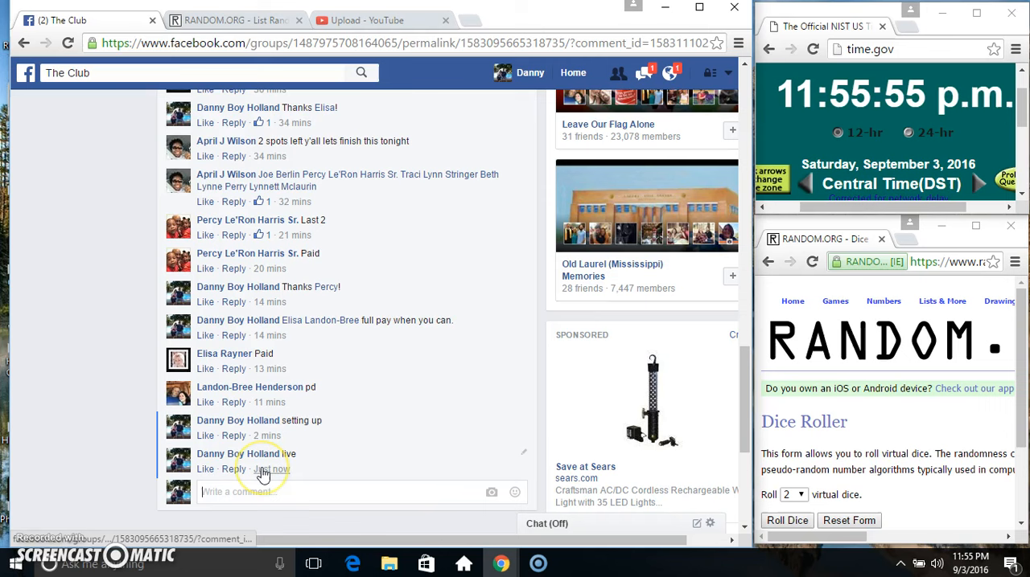
pyautogui.click(973, 570)
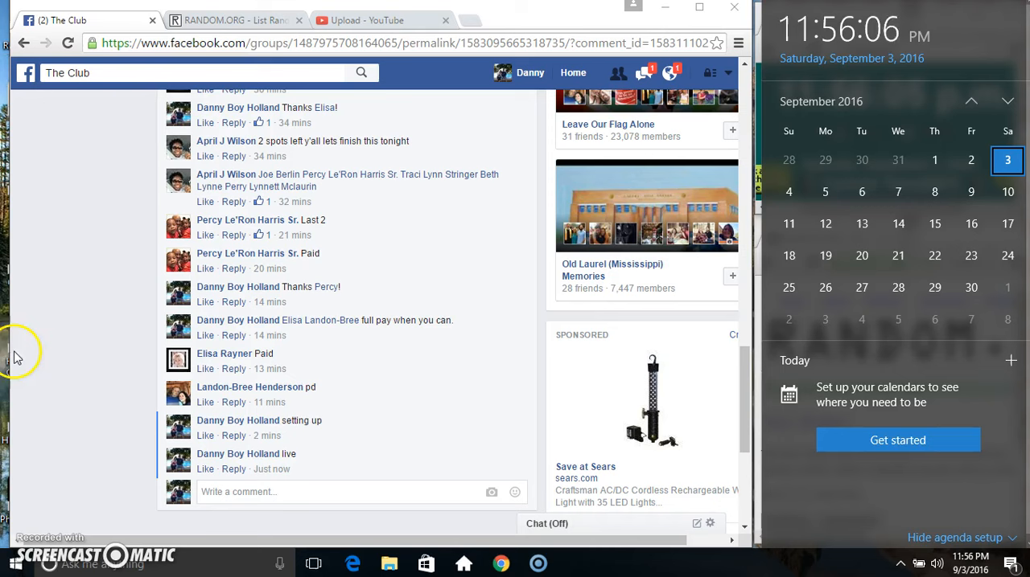
pyautogui.click(58, 377)
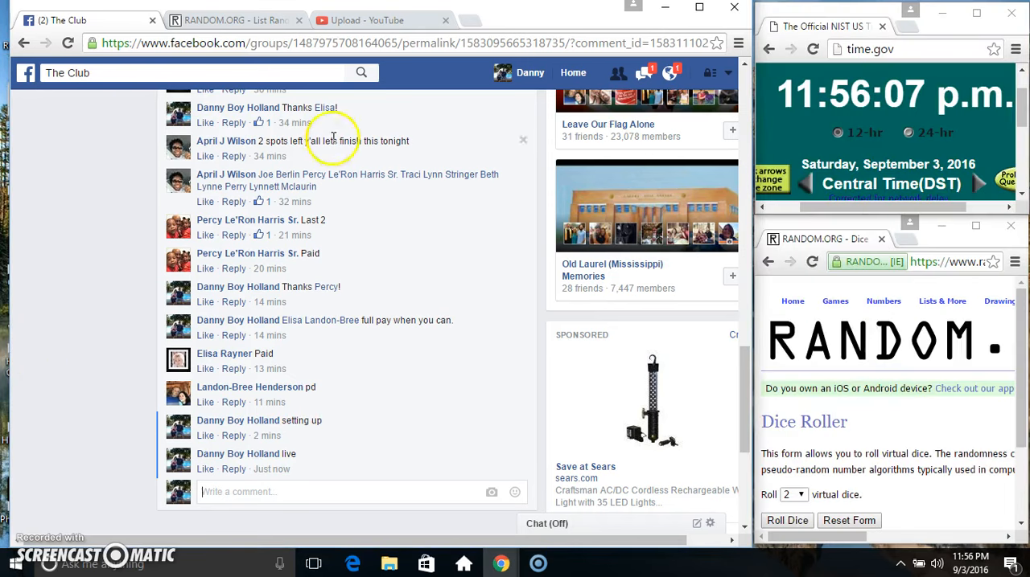
# - Paste the ten copied spots into the RANDOM.ORG list randomizer field and check the clock
pyautogui.click(262, 20)
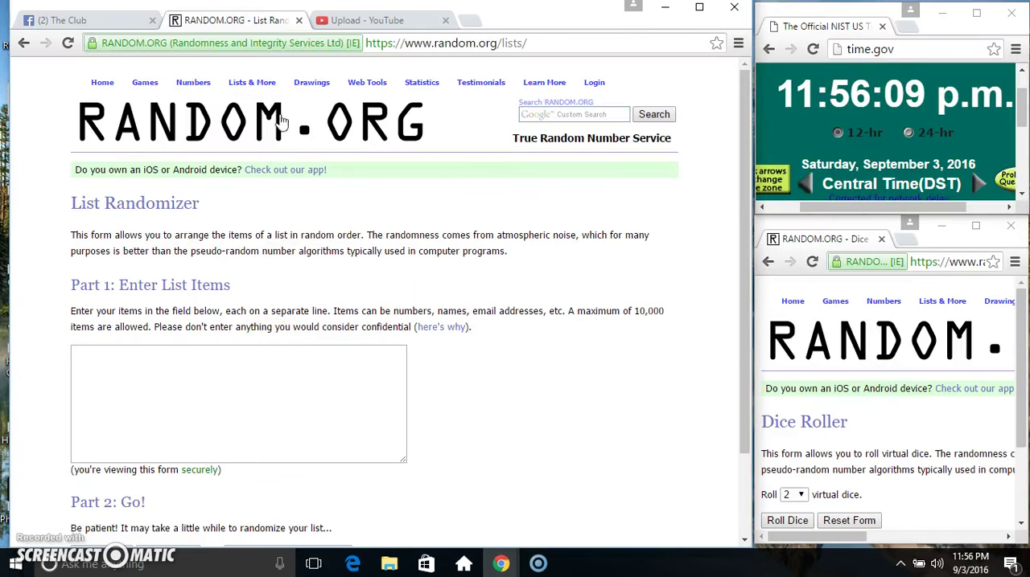
pyautogui.rightClick(265, 402)
pyautogui.click(304, 290)
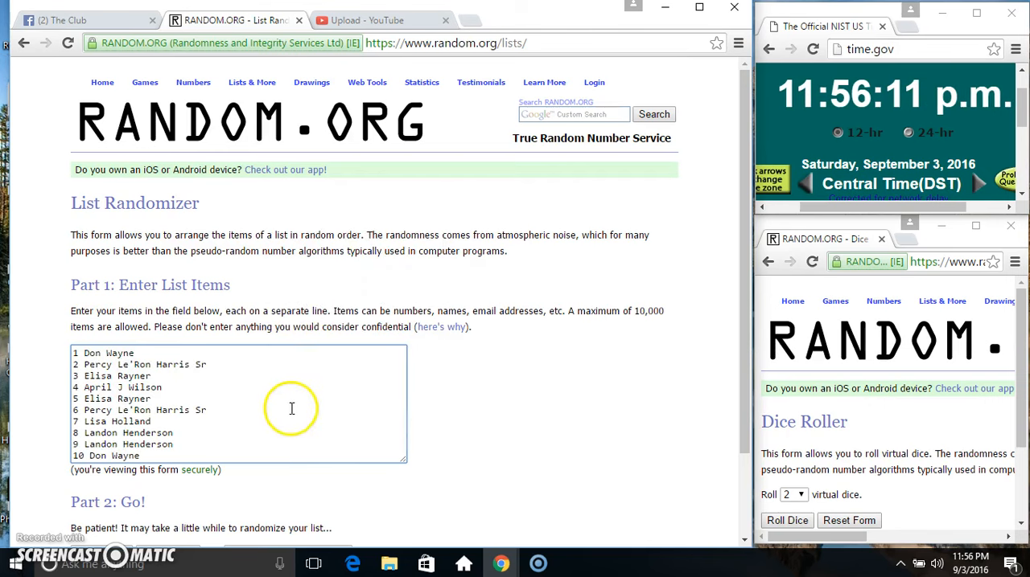
pyautogui.scroll(-3, 917, 424)
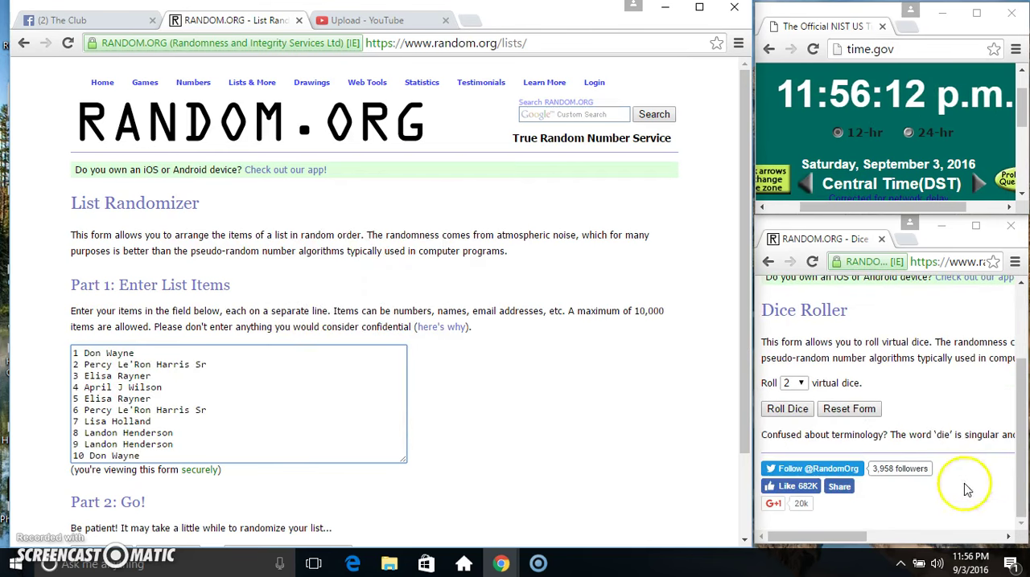
pyautogui.click(971, 561)
pyautogui.click(623, 450)
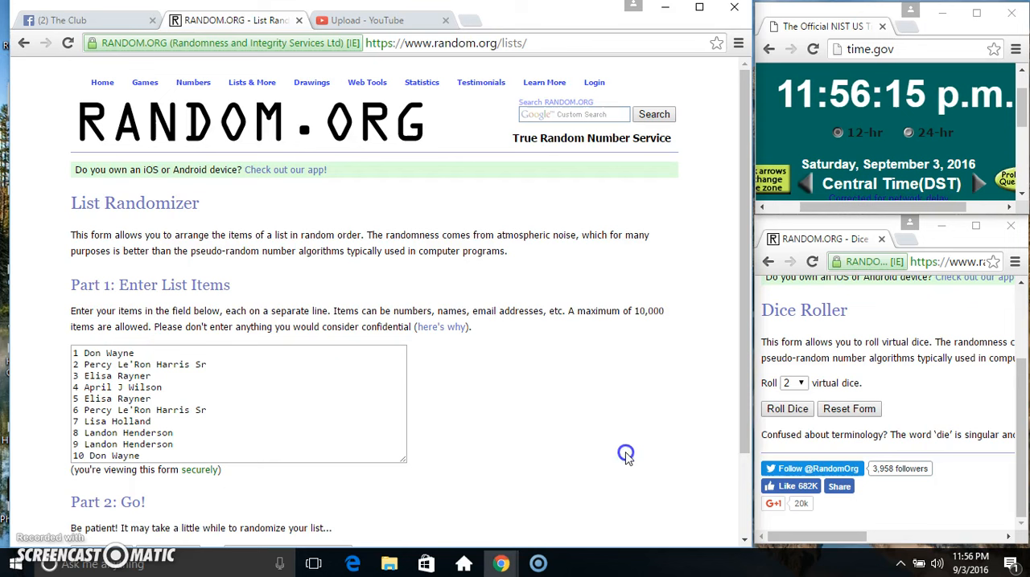
# - Roll the two virtual dice in the Dice Roller window and check the clock again
pyautogui.click(787, 412)
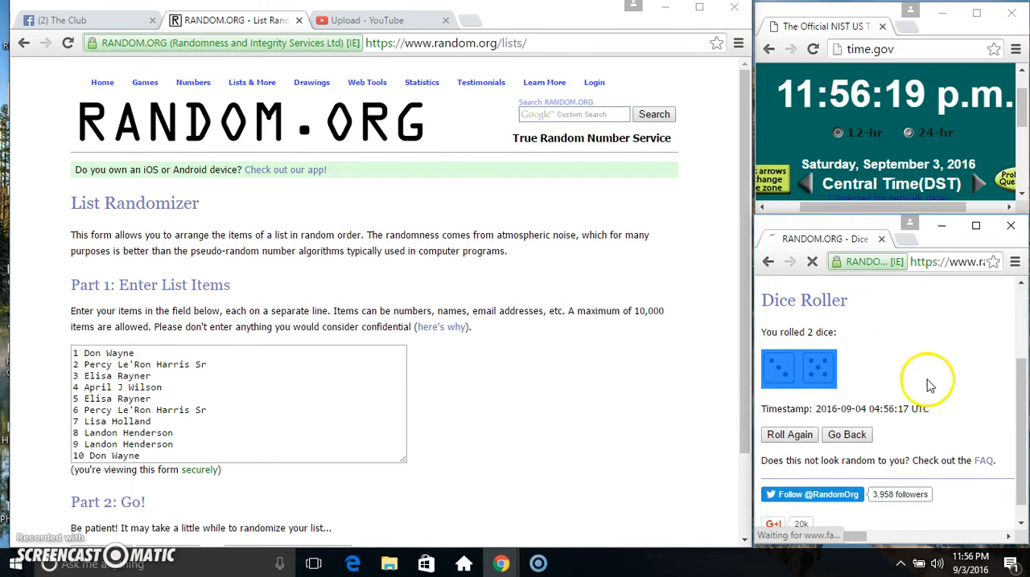
pyautogui.click(971, 563)
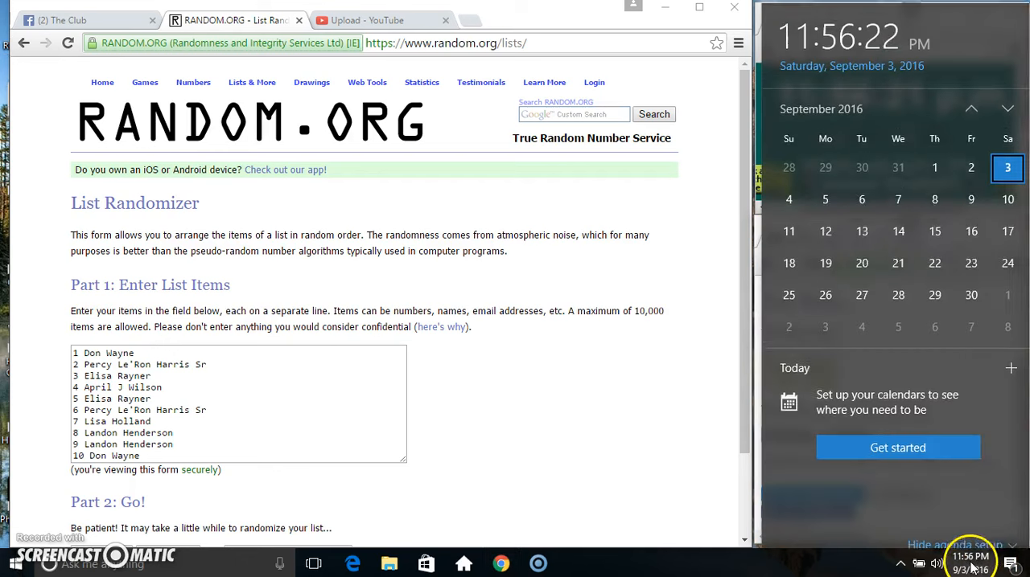
# - Randomize the ten-spot list and shuffle it again repeatedly toward the dice total of eight
pyautogui.click(552, 431)
pyautogui.scroll(-3, 552, 432)
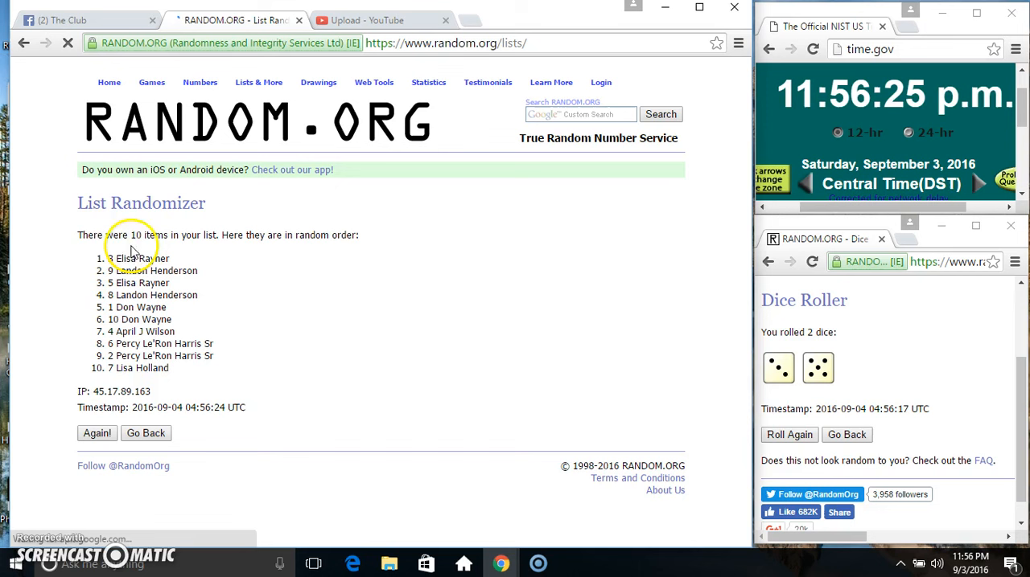
pyautogui.doubleClick(131, 235)
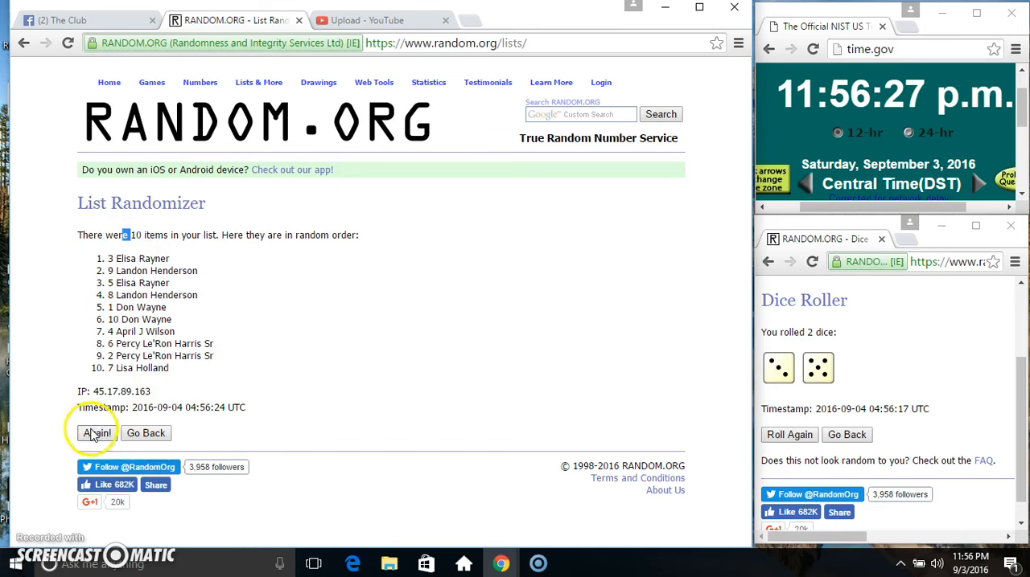
pyautogui.click(95, 434)
pyautogui.click(95, 459)
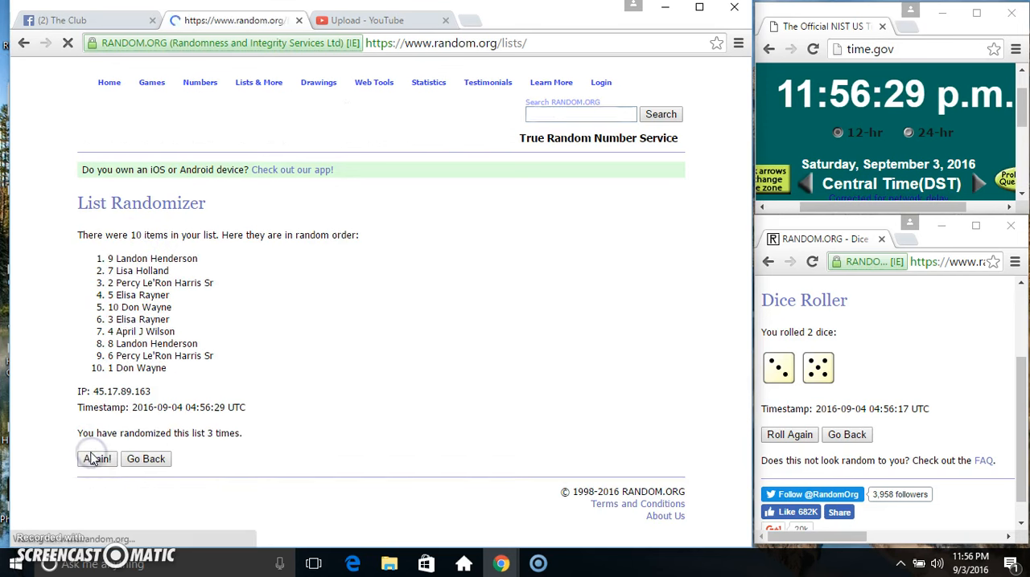
pyautogui.click(95, 459)
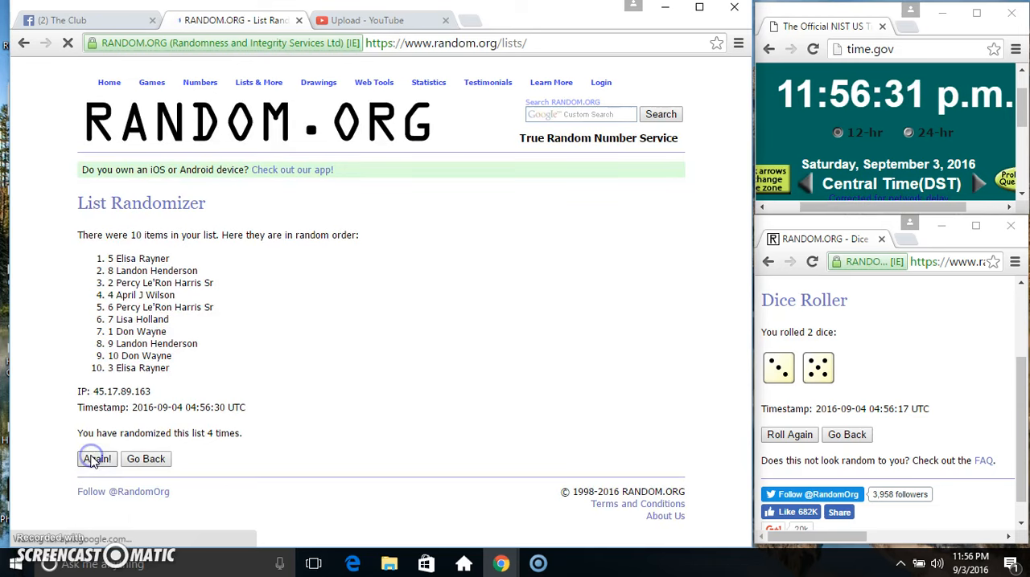
pyautogui.click(95, 458)
pyautogui.click(95, 458)
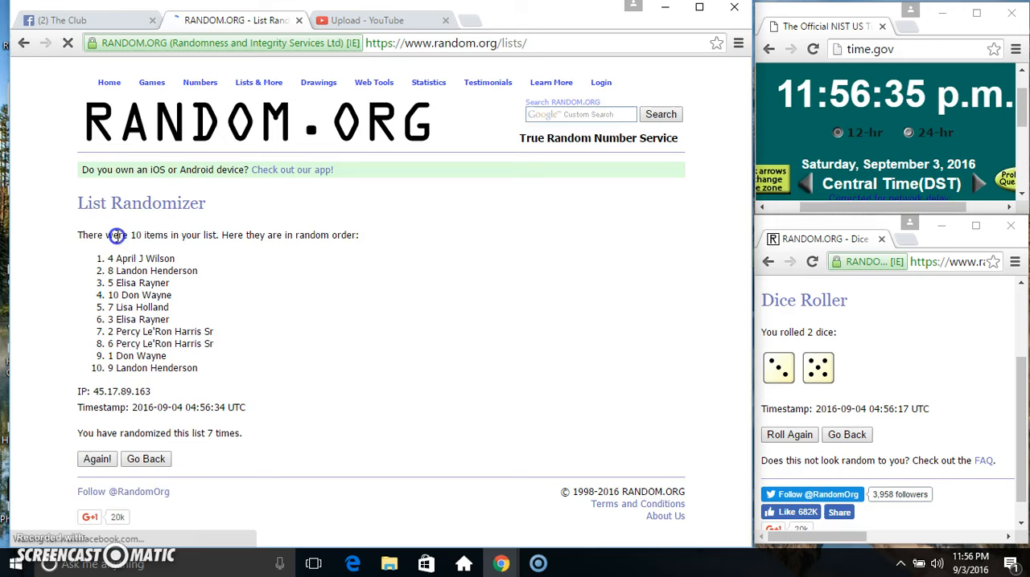
# - Highlight the item count, first and last spots, shuffle count and rolled dice, then check the clock
pyautogui.moveTo(111, 234); pyautogui.dragTo(210, 235)
pyautogui.moveTo(109, 258); pyautogui.dragTo(168, 258)
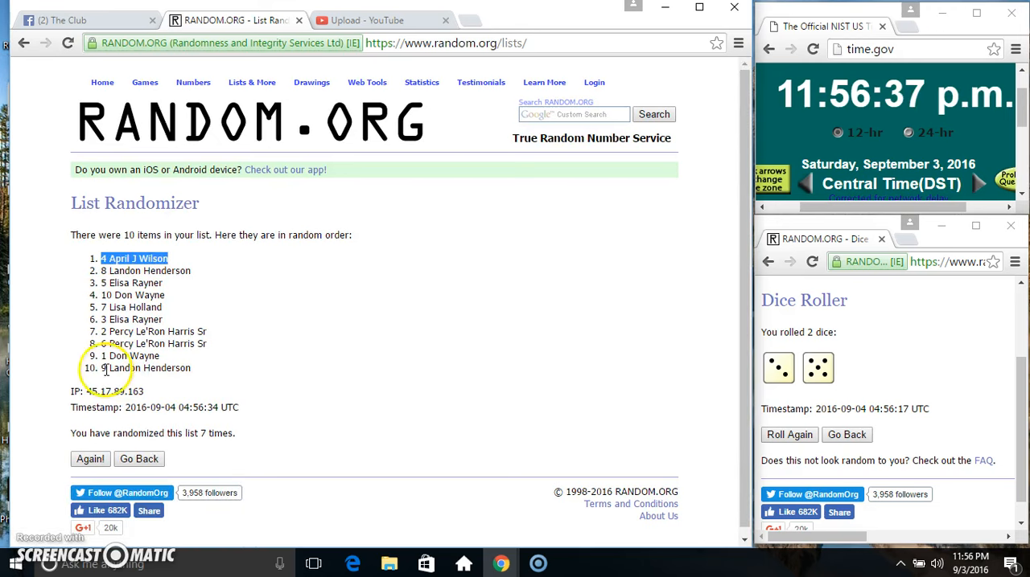
pyautogui.moveTo(109, 368); pyautogui.dragTo(216, 365)
pyautogui.moveTo(193, 433); pyautogui.dragTo(238, 434)
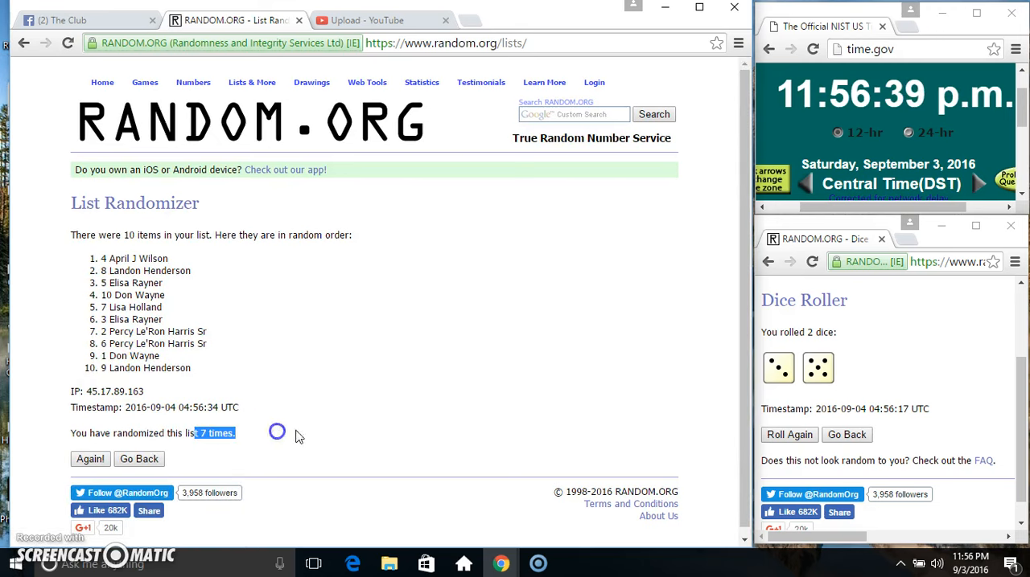
pyautogui.moveTo(873, 360); pyautogui.dragTo(713, 369)
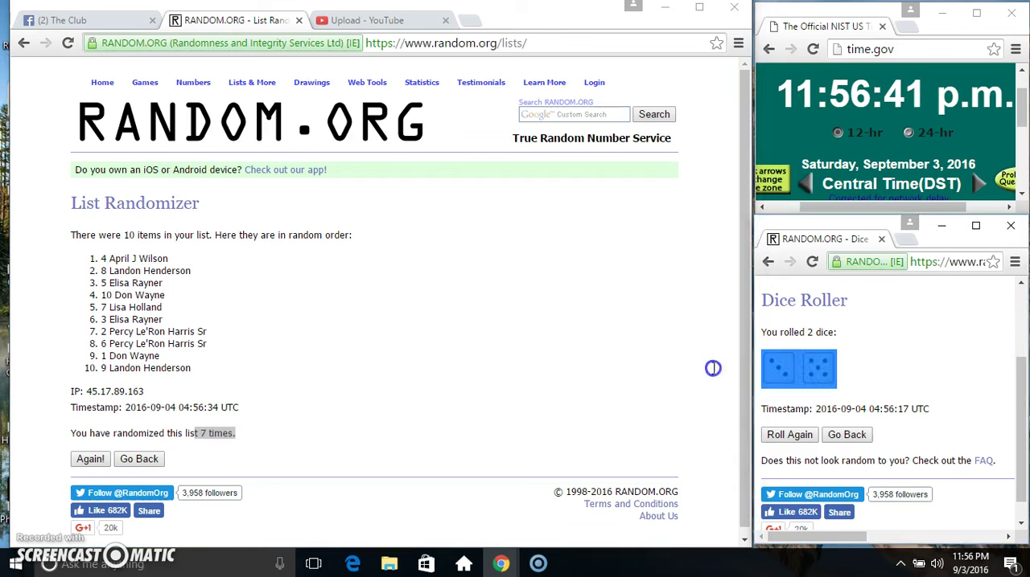
pyautogui.click(909, 371)
pyautogui.click(973, 563)
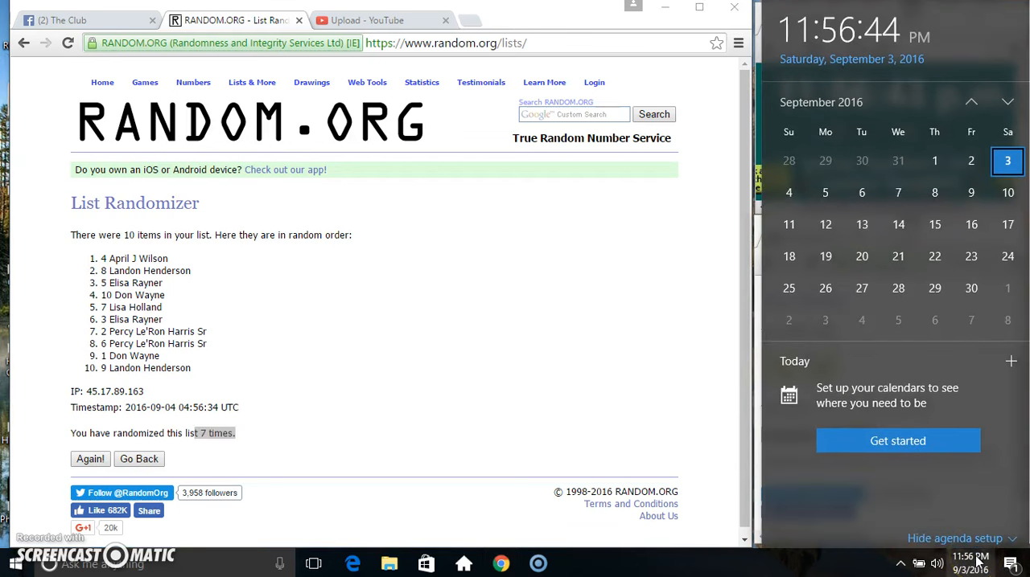
pyautogui.click(552, 333)
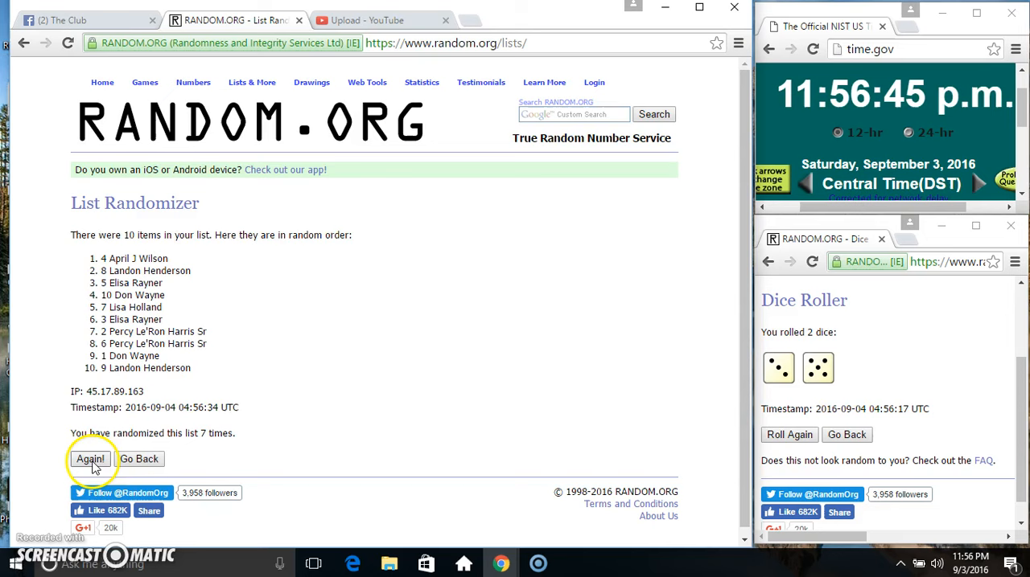
# - Shuffle the list an eighth time and highlight the item count, shuffle count and dice result
pyautogui.click(90, 460)
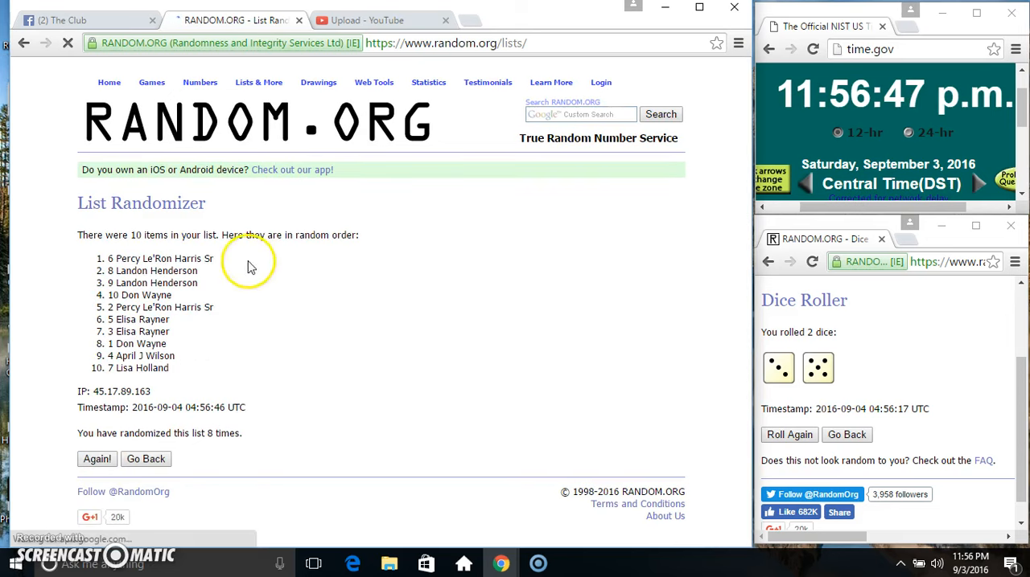
pyautogui.moveTo(207, 259)
pyautogui.mouseDown()
pyautogui.moveTo(101, 259)
pyautogui.moveTo(170, 235)
pyautogui.mouseUp()
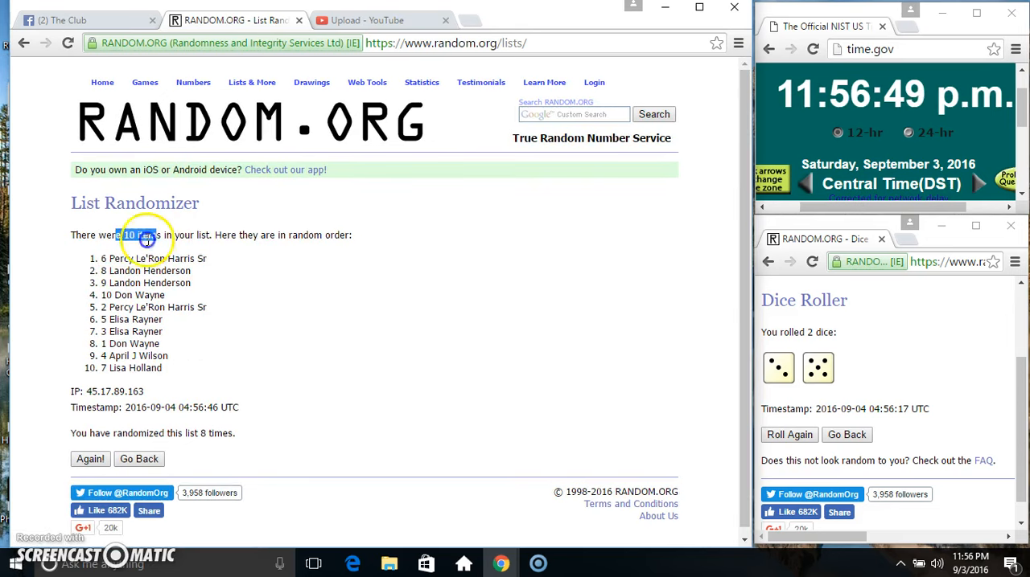
pyautogui.click(201, 433)
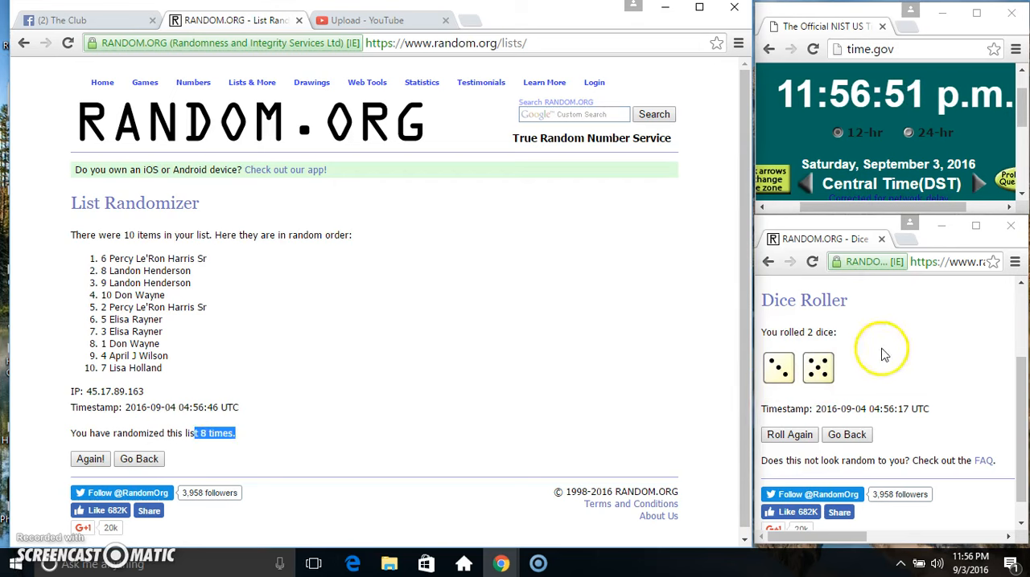
pyautogui.moveTo(885, 352); pyautogui.dragTo(764, 366)
pyautogui.click(599, 368)
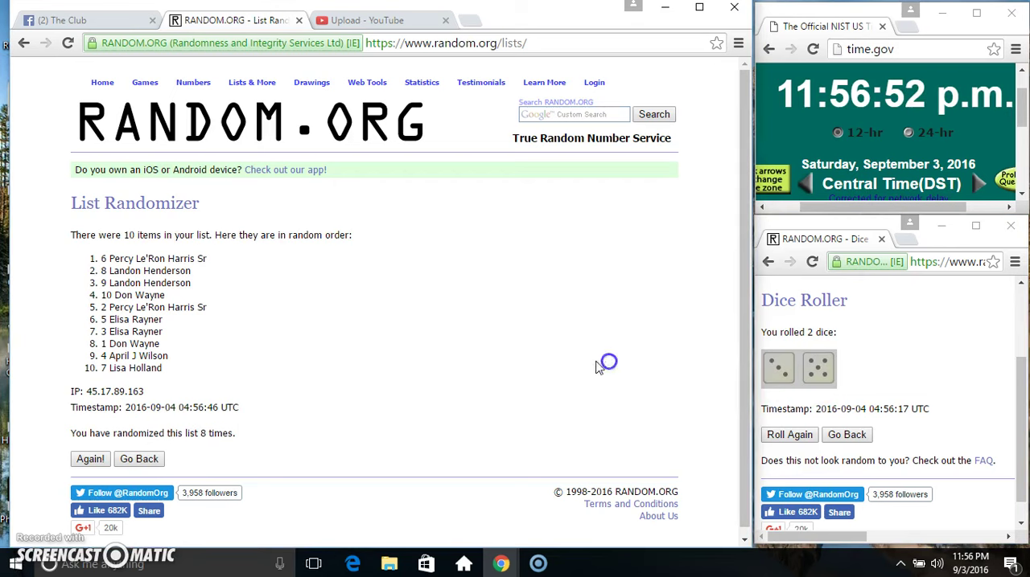
# - Return to the Facebook group thread, post the 'done' comment and check the taskbar clock
pyautogui.click(106, 19)
pyautogui.write('done')
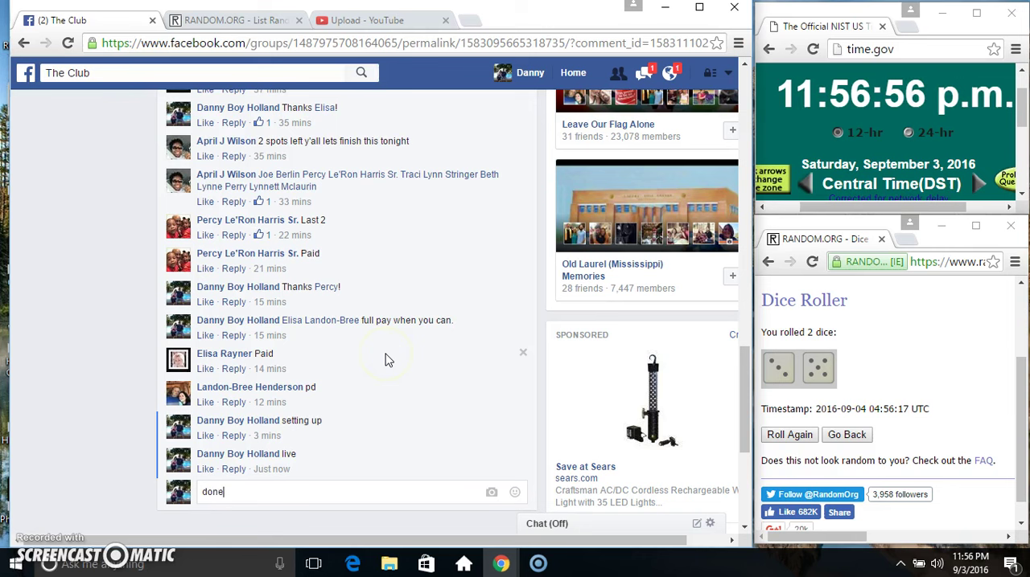
pyautogui.press('Return')
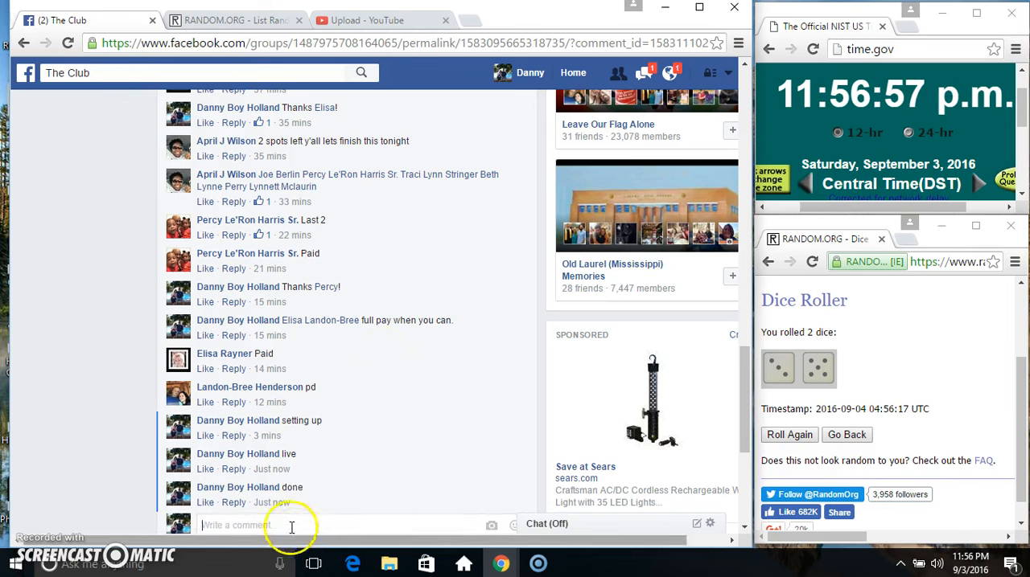
pyautogui.moveTo(271, 503)
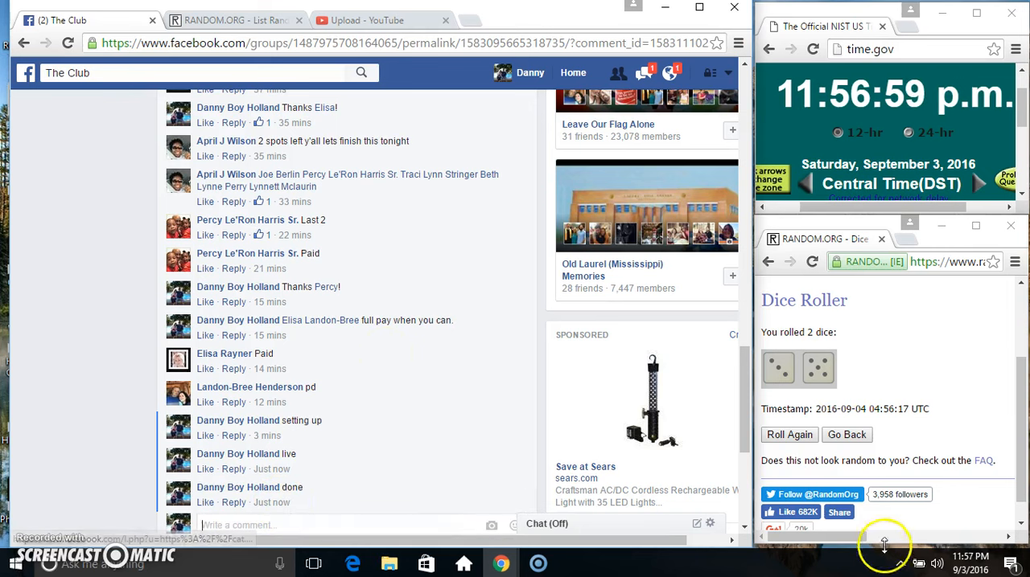
pyautogui.click(970, 563)
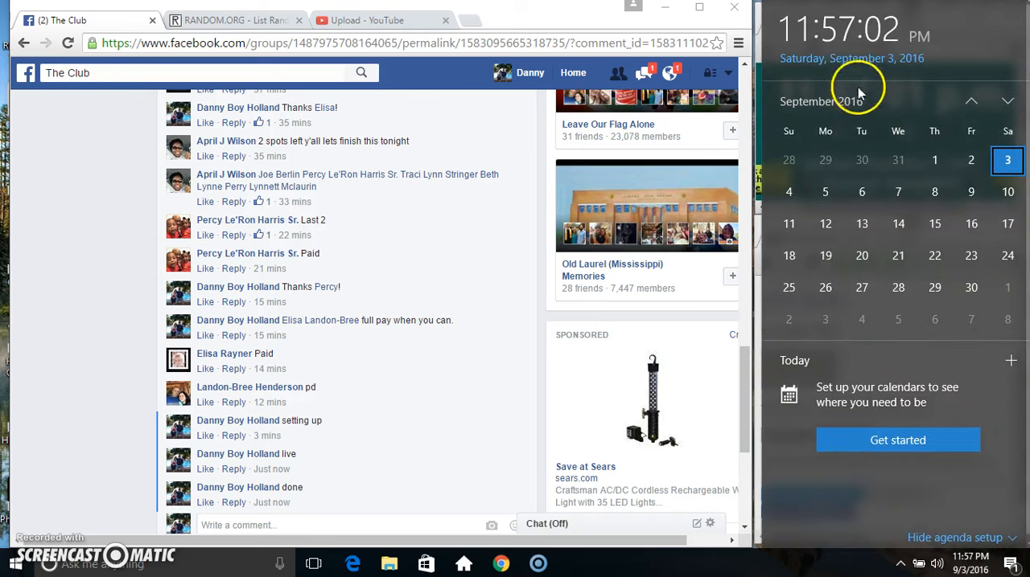
pyautogui.click(45, 418)
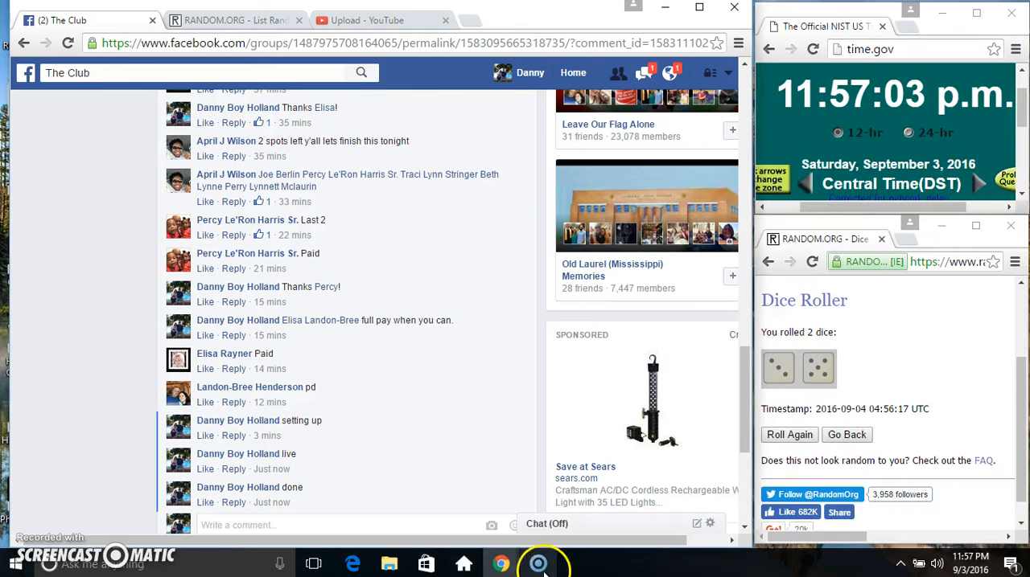